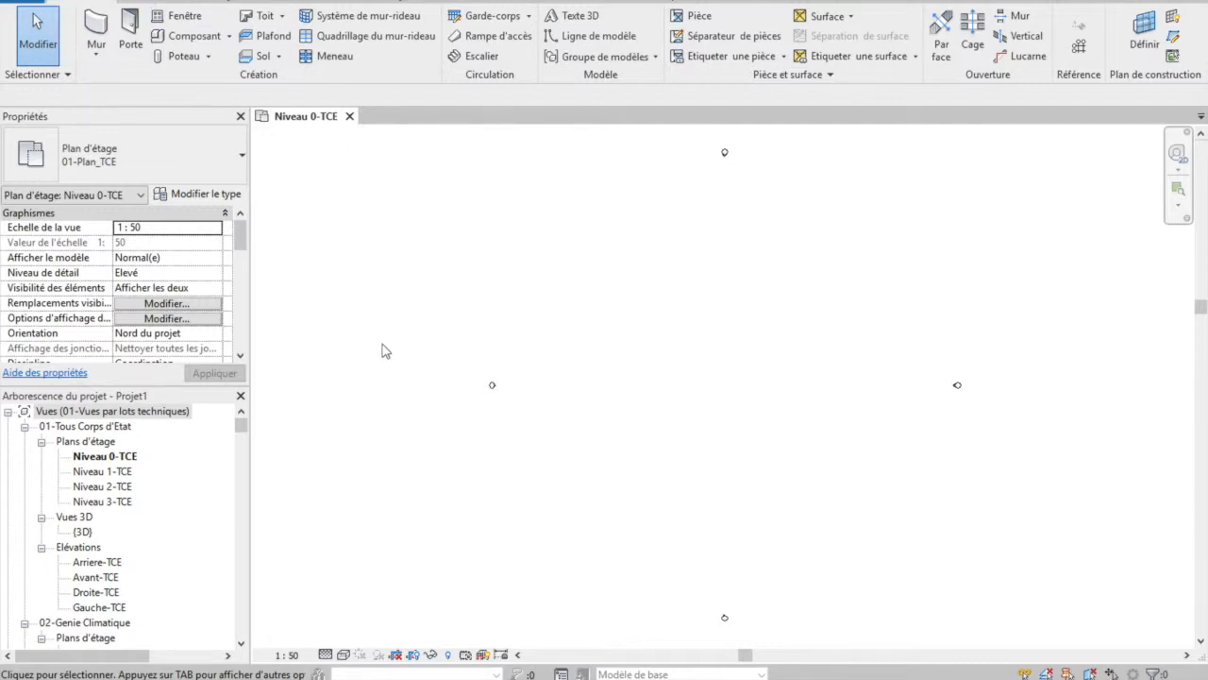
Step: Link the Revit model Maquette centrale archi Tour du Pin.rvt with automatic origin-to-origin positioning, then expand Liens Revit in the project browser
click(303, 4)
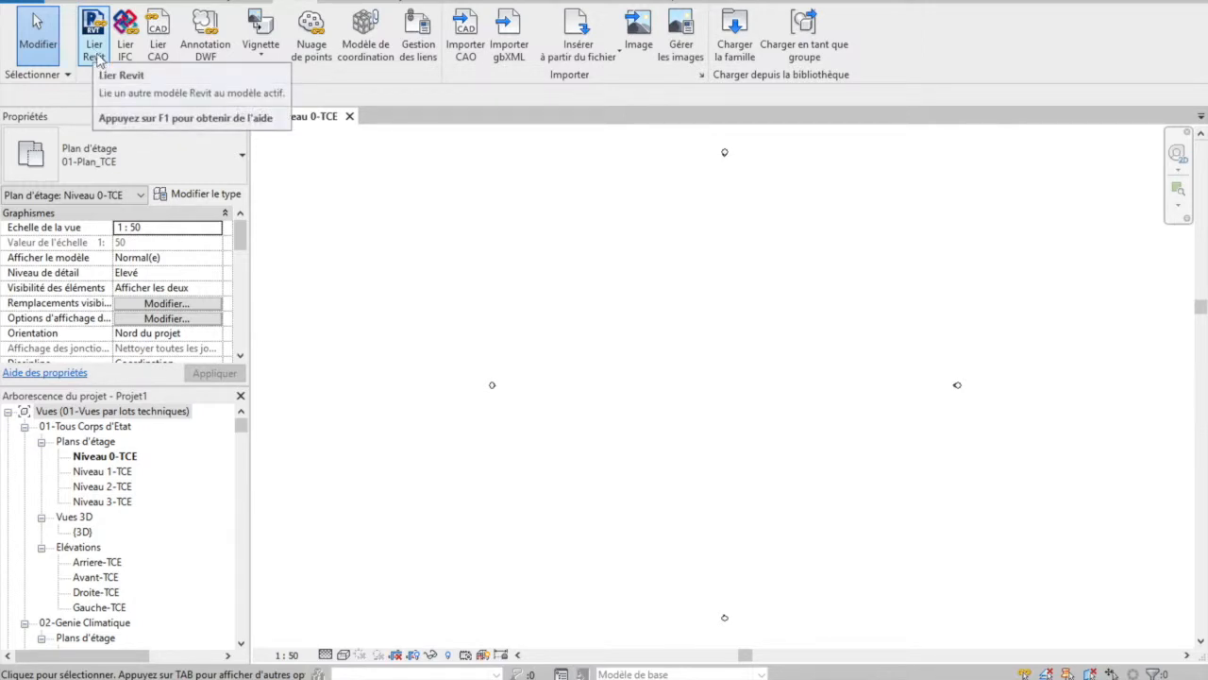
click(97, 56)
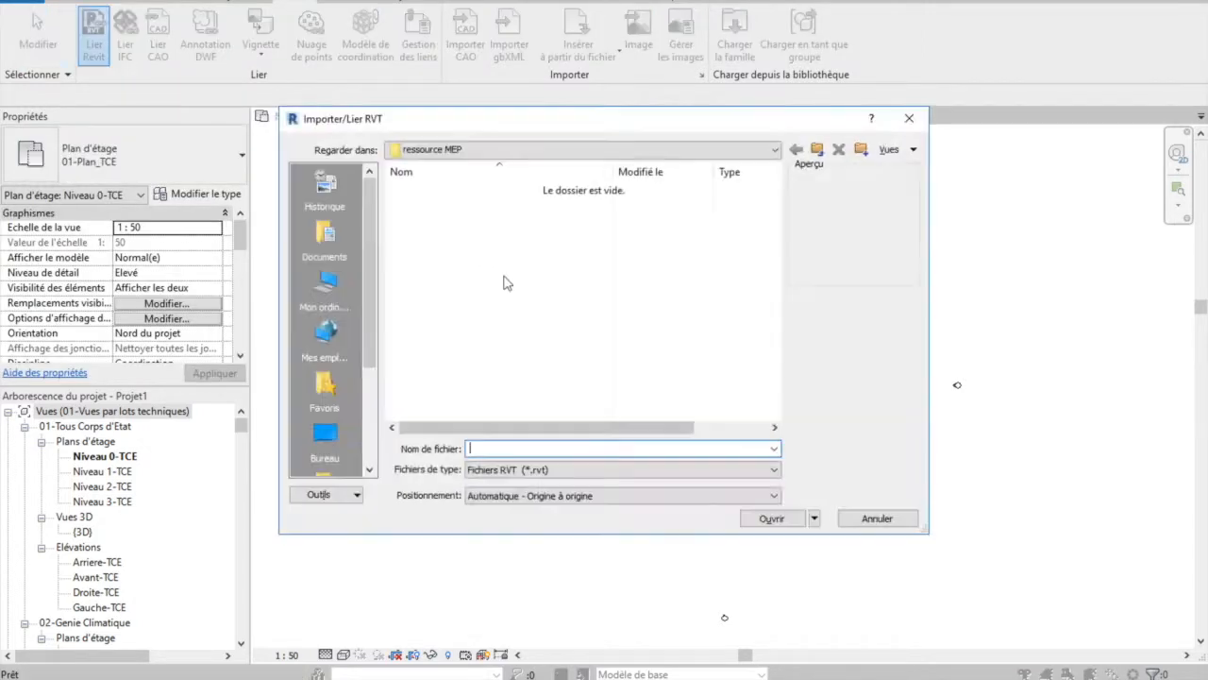
click(557, 149)
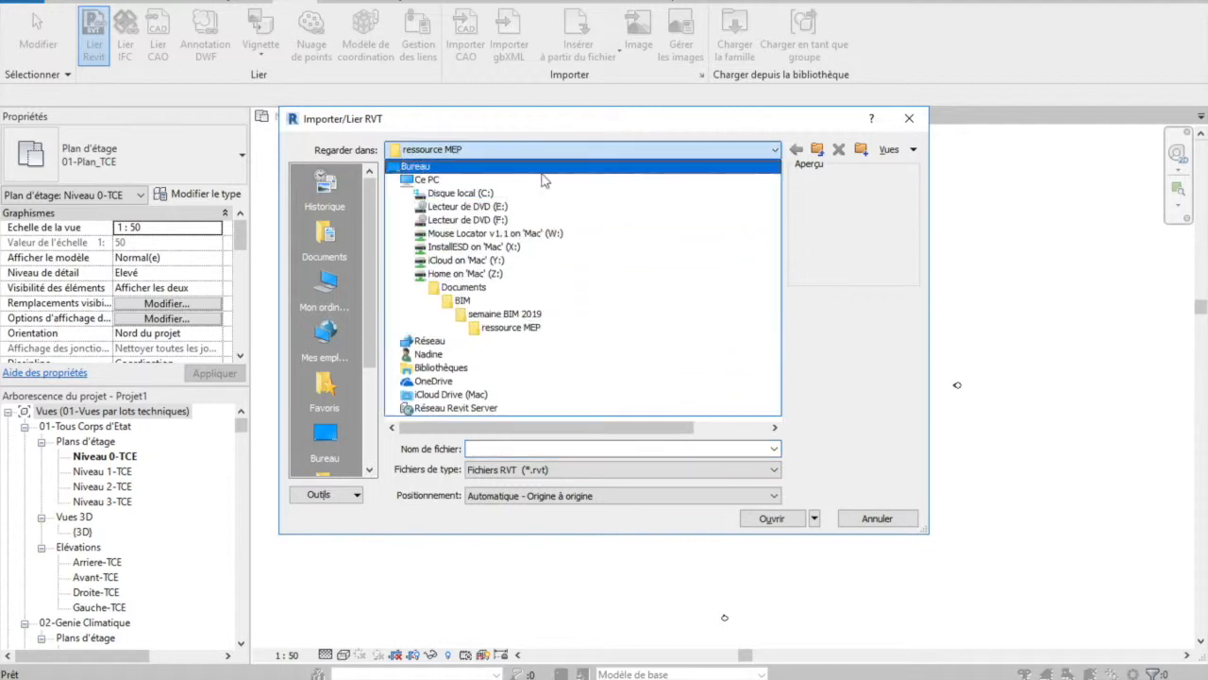
click(507, 315)
double_click(427, 192)
click(429, 206)
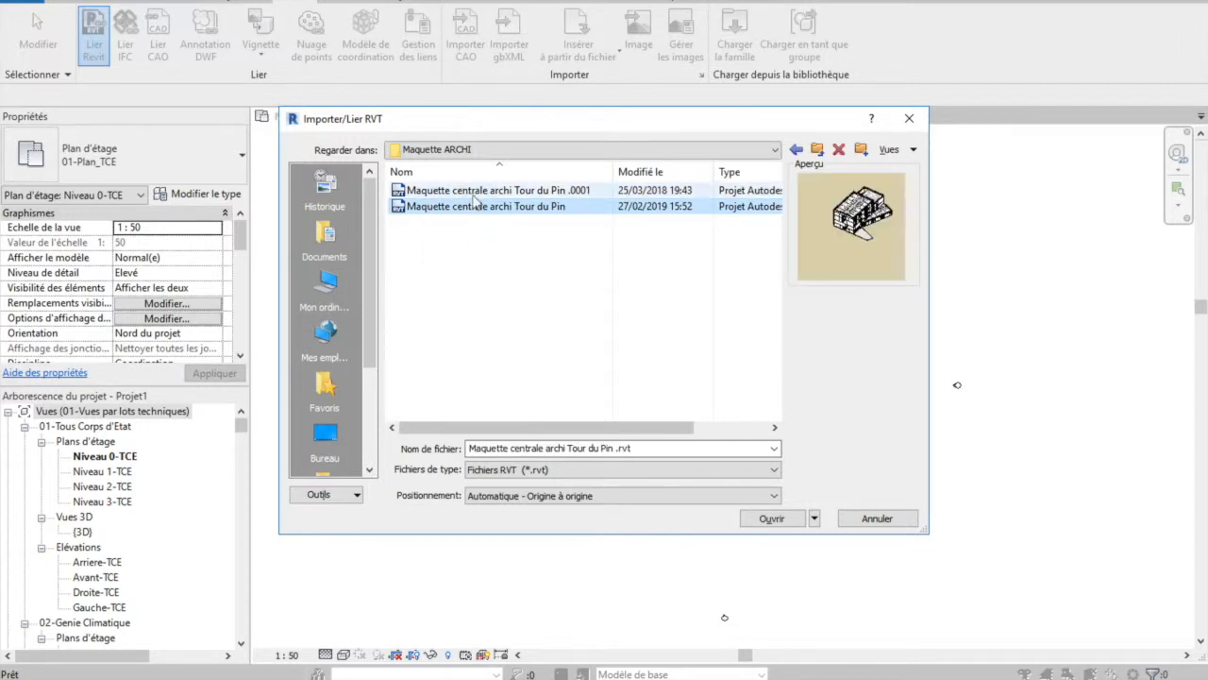
click(780, 518)
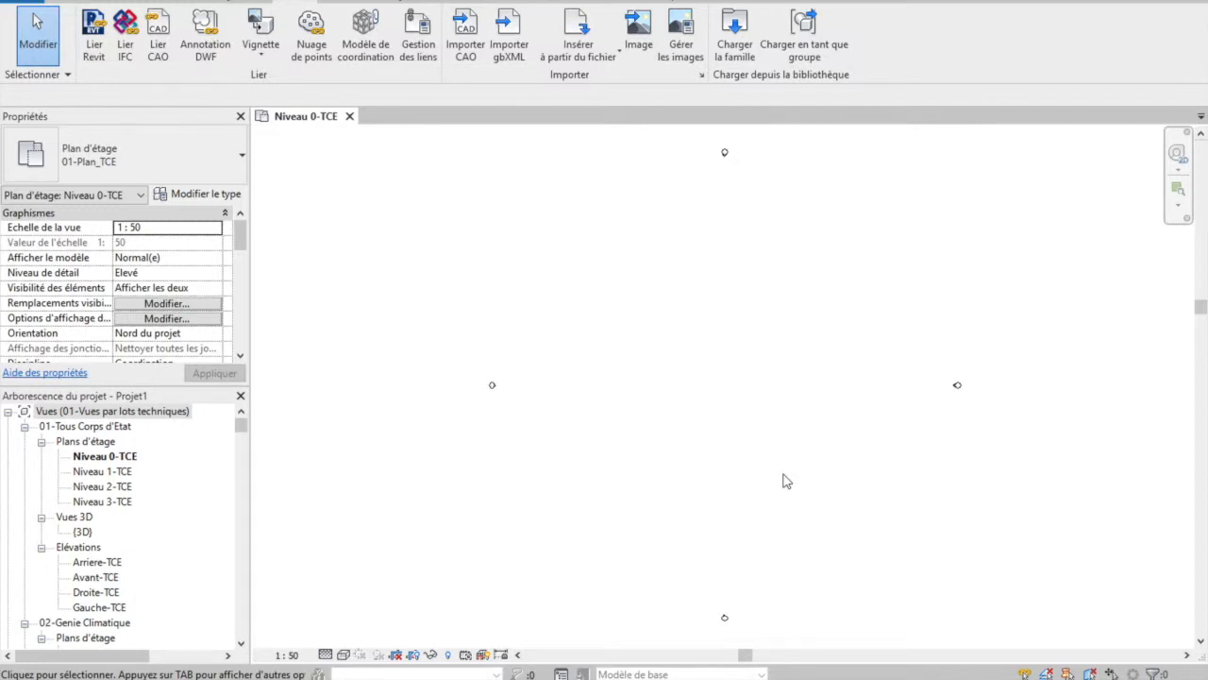
drag(241, 425, 246, 647)
click(8, 638)
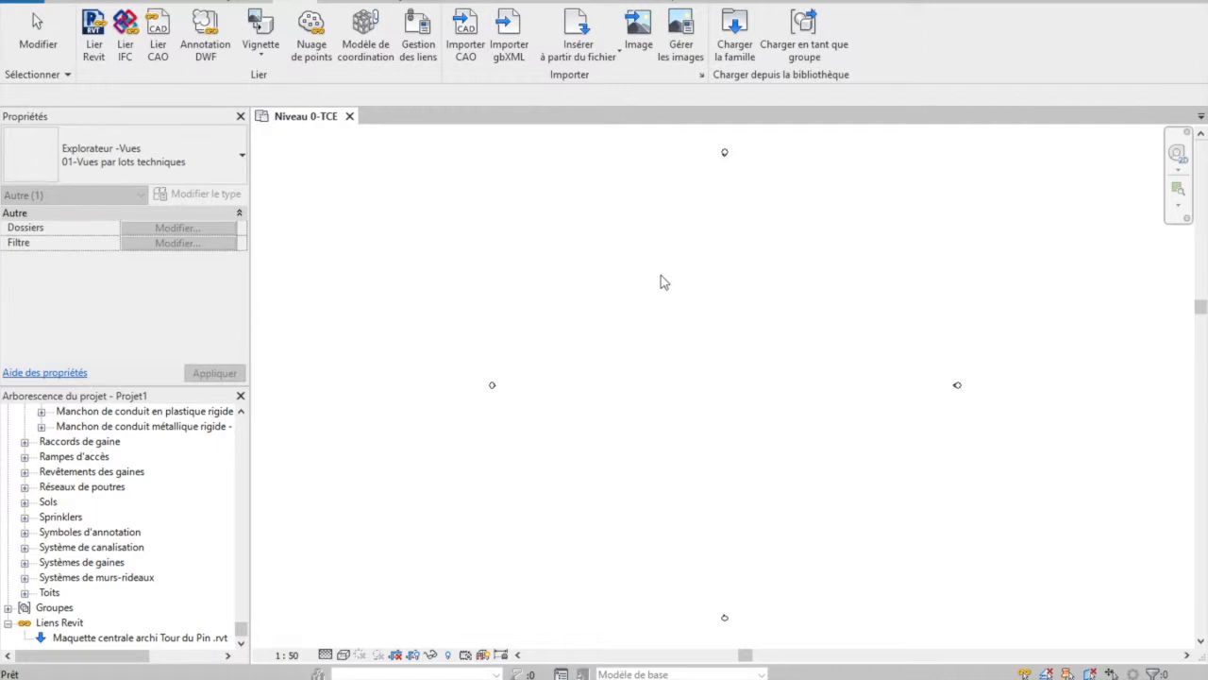
Step: Examine where the linked model lies relative to the elevation markers, fitting the whole Niveau 0-TCE plan in view
scroll(663, 282, down, 8)
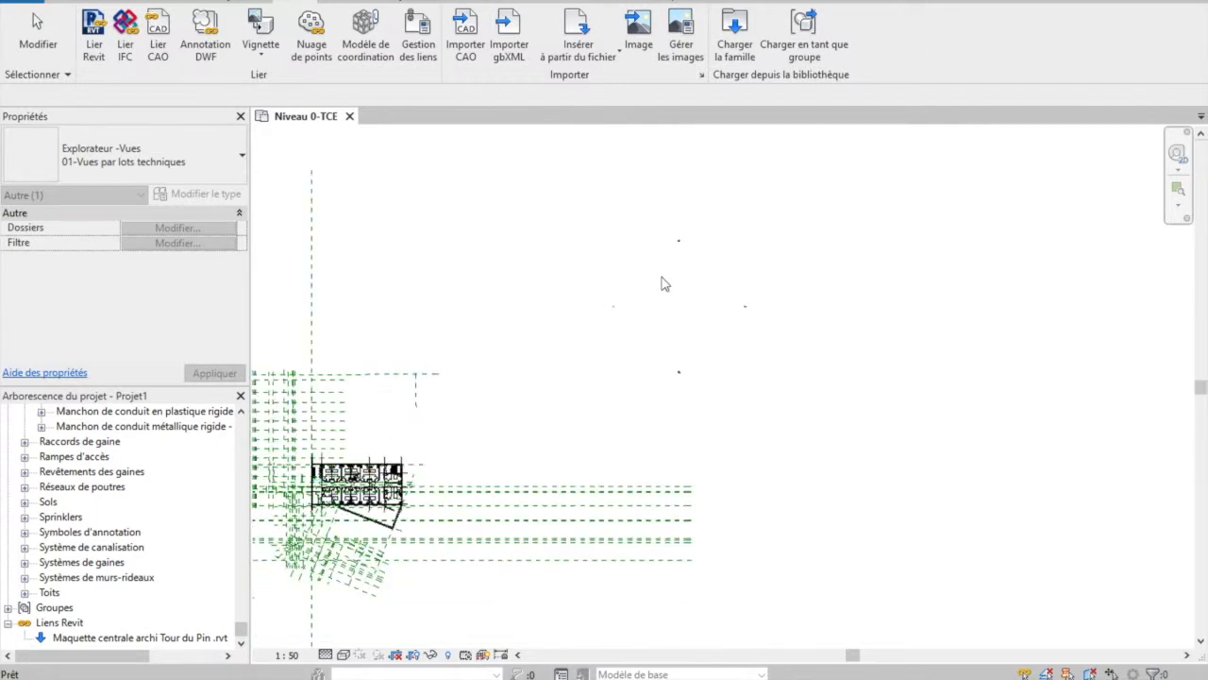
scroll(664, 283, up, 10)
scroll(664, 283, down, 1)
scroll(663, 283, down, 1)
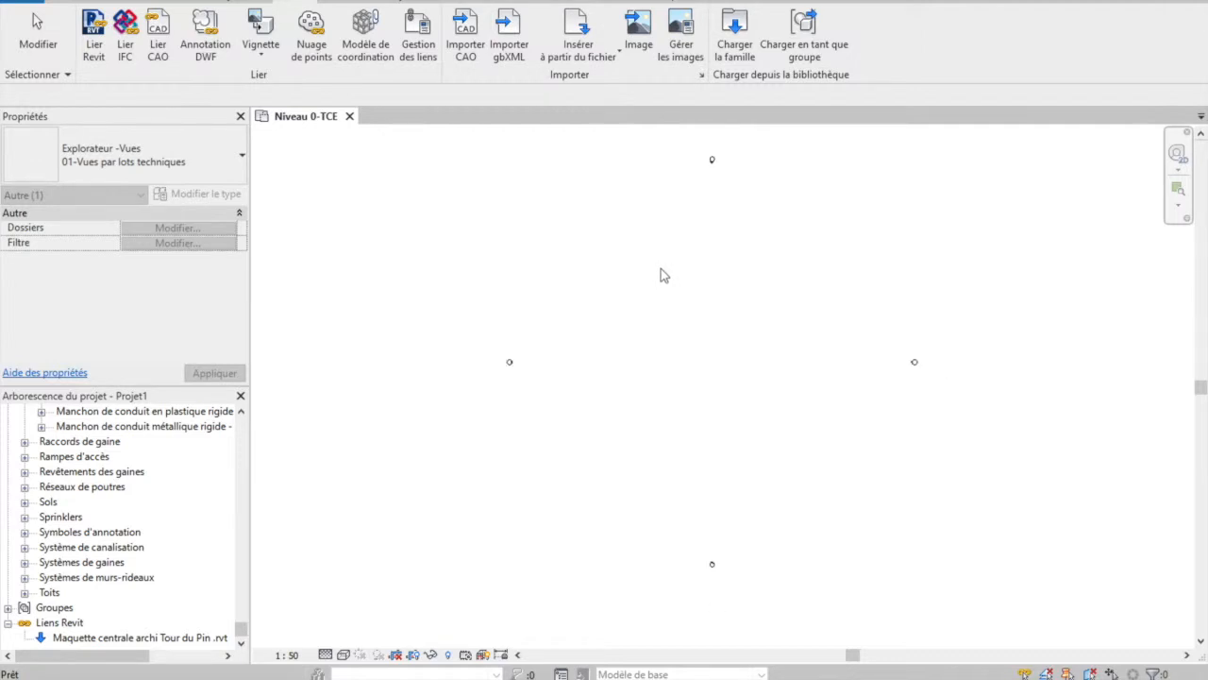
click(659, 278)
key(z)
key(a)
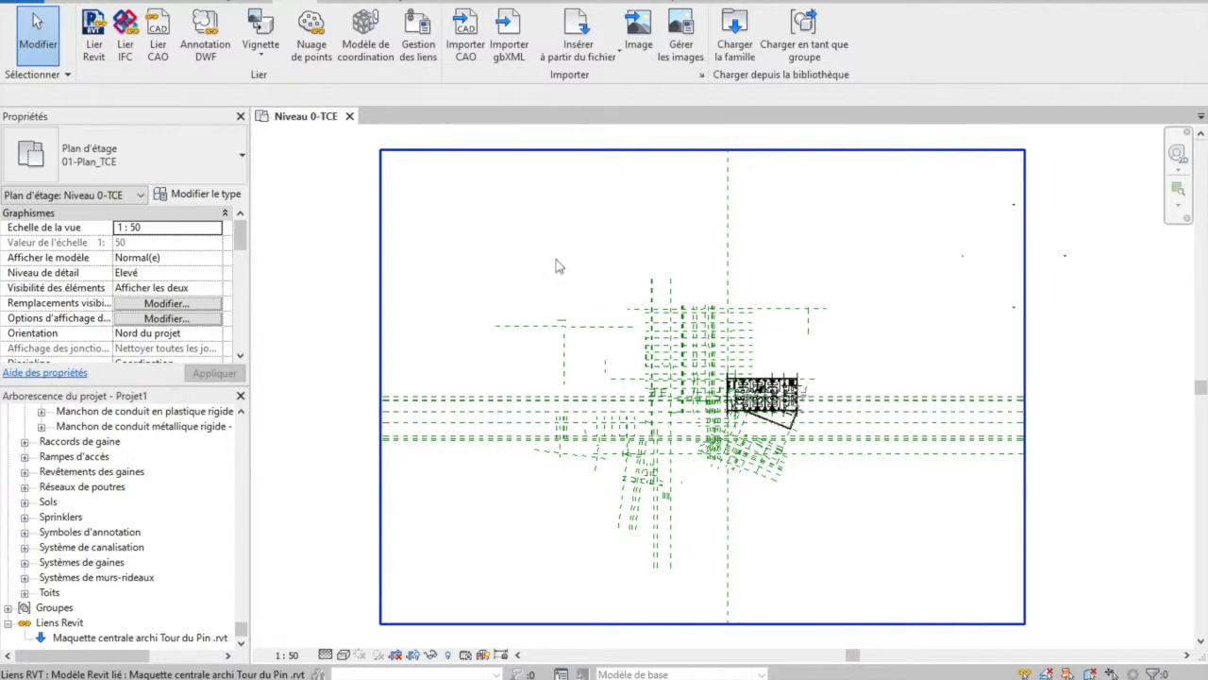
Step: Link Maquette centrale archi Tour du Pin.rvt again from the Maquette ARCHI folder
click(93, 33)
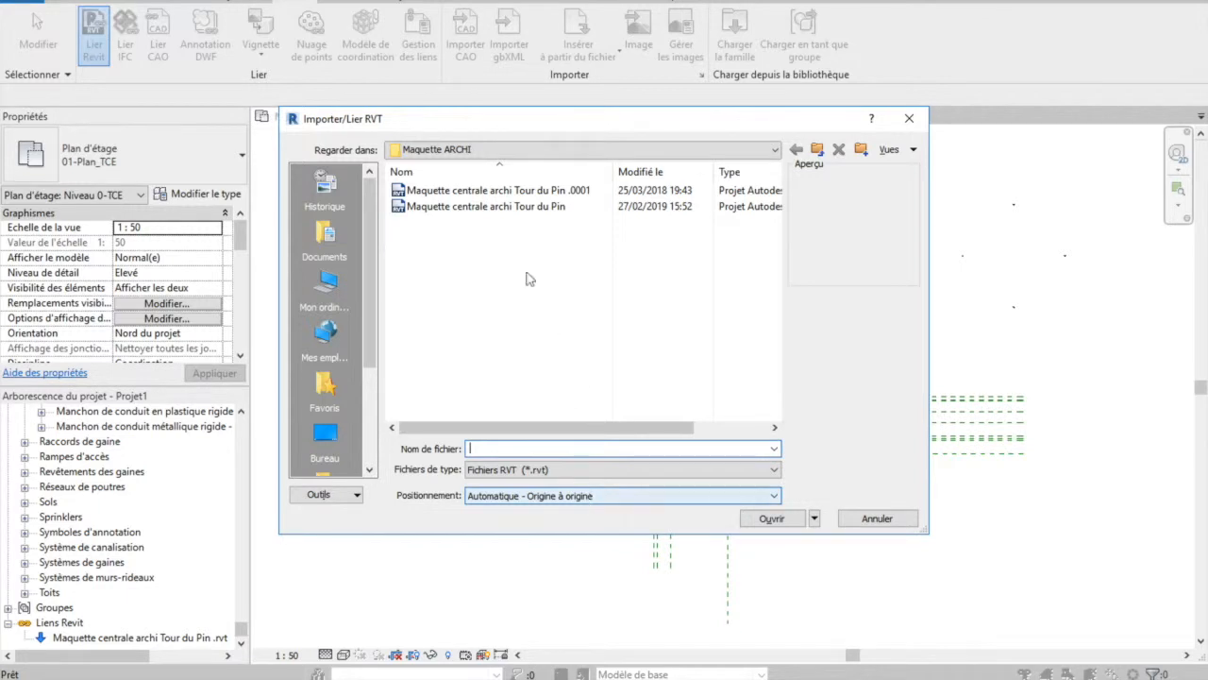
double_click(477, 210)
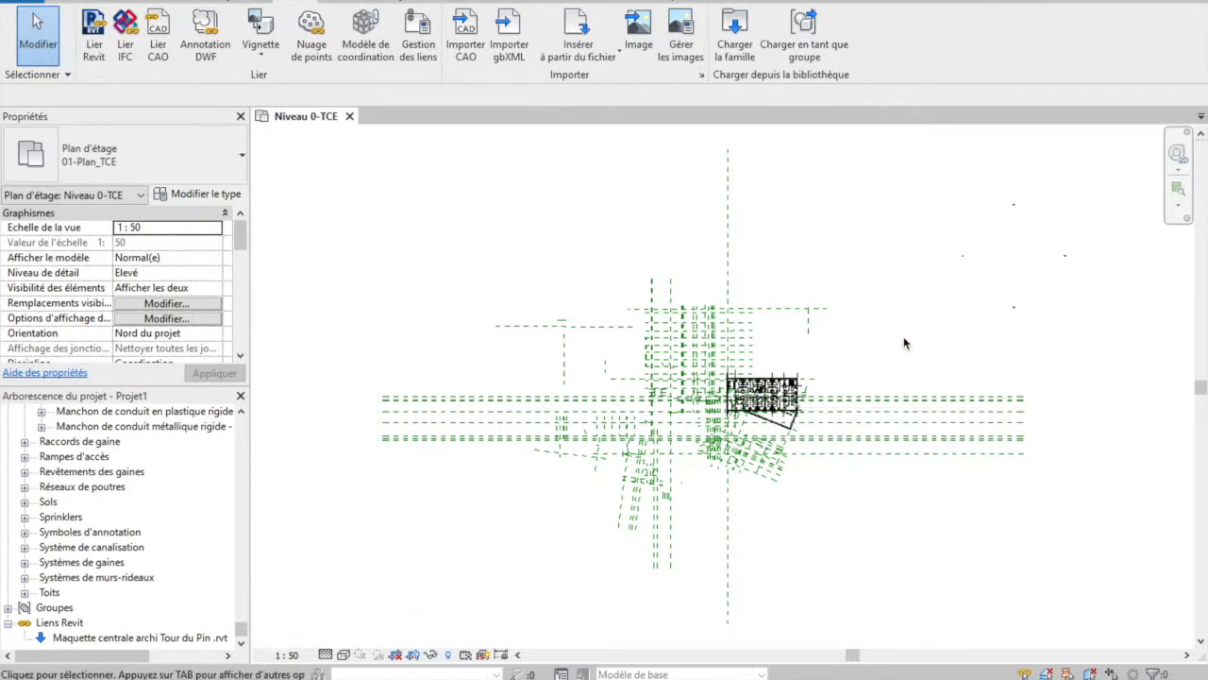
Step: Move the four elevation markers together from their original location so they are centred on the linked building
drag(936, 167, 1121, 345)
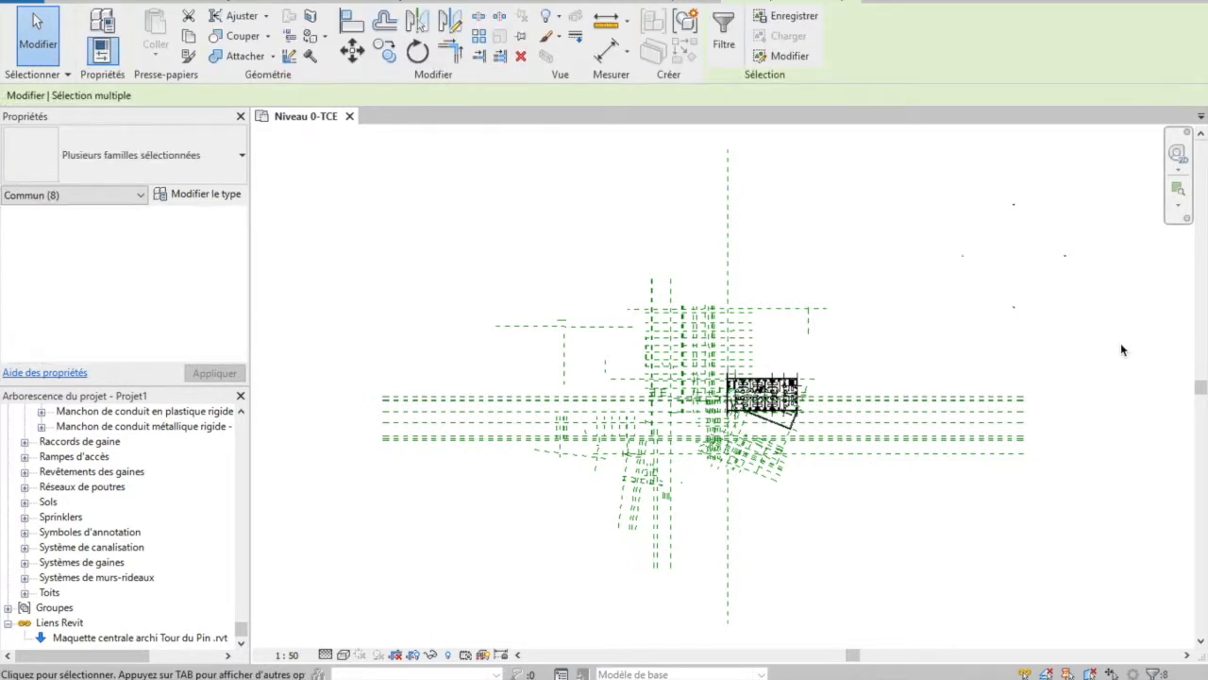
click(351, 54)
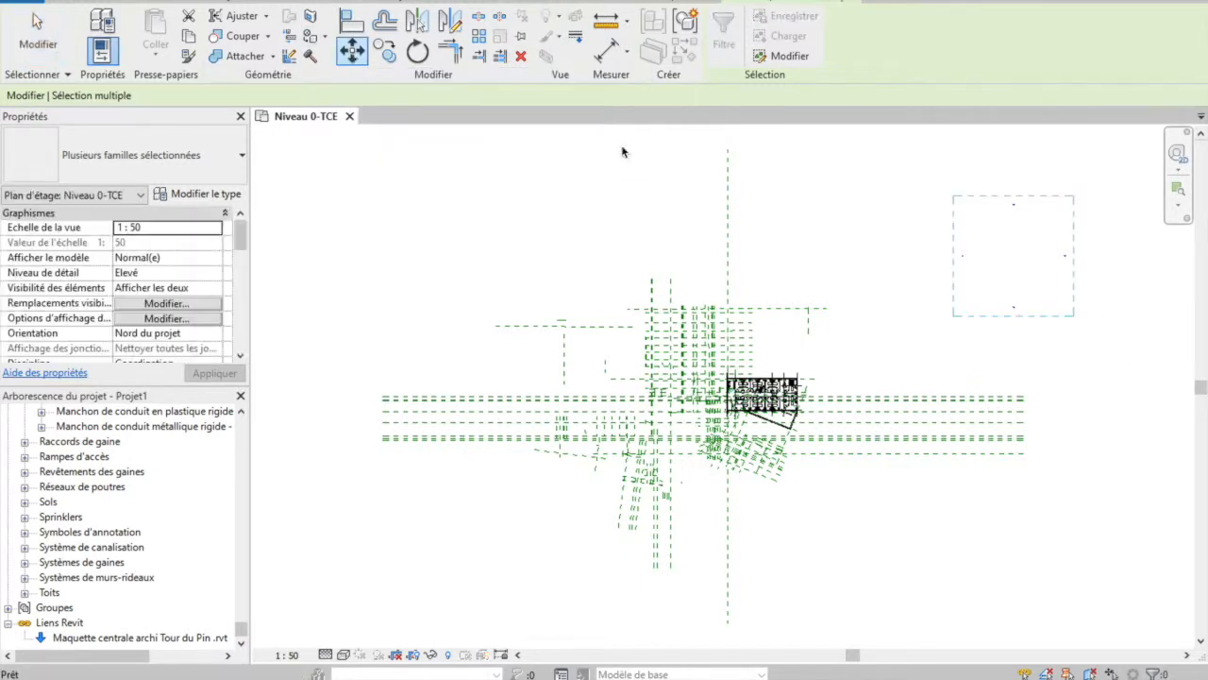
click(1010, 257)
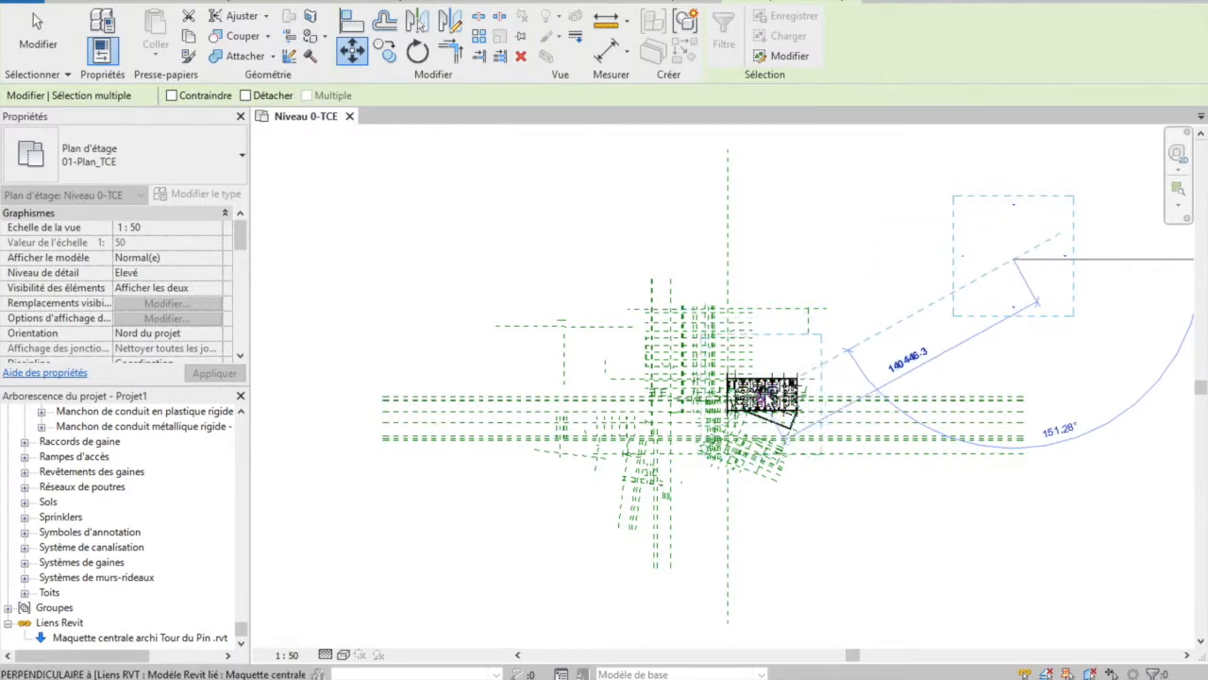
click(764, 396)
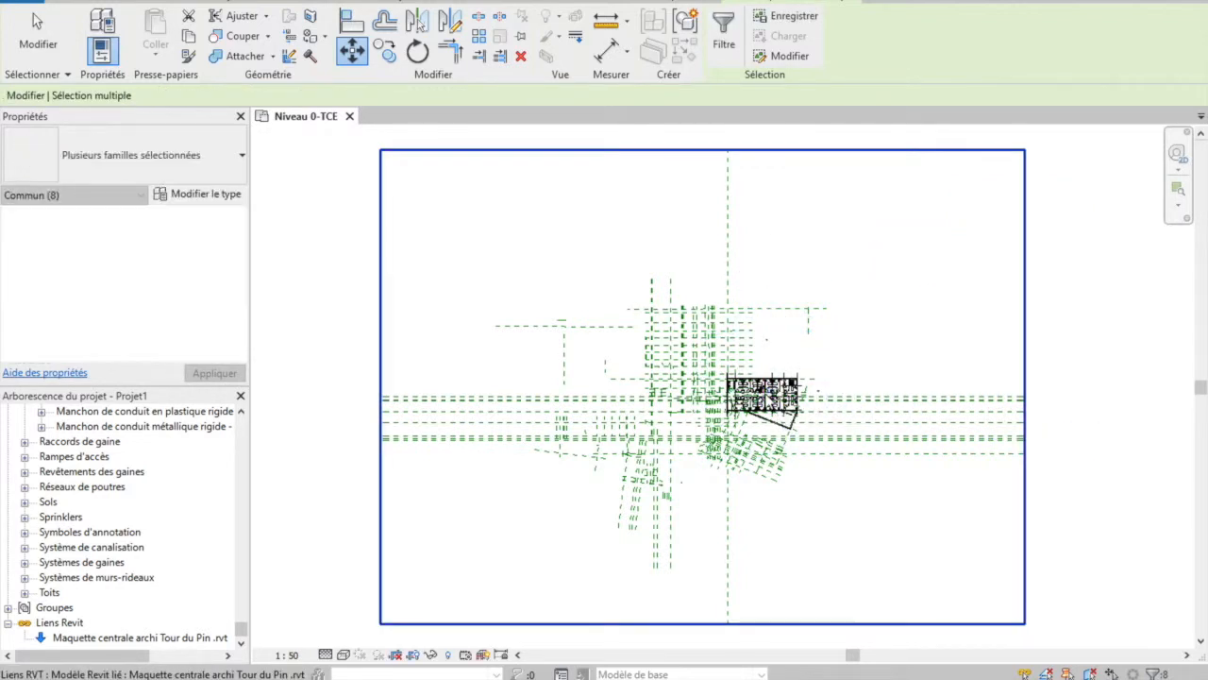
scroll(794, 386, up, 2)
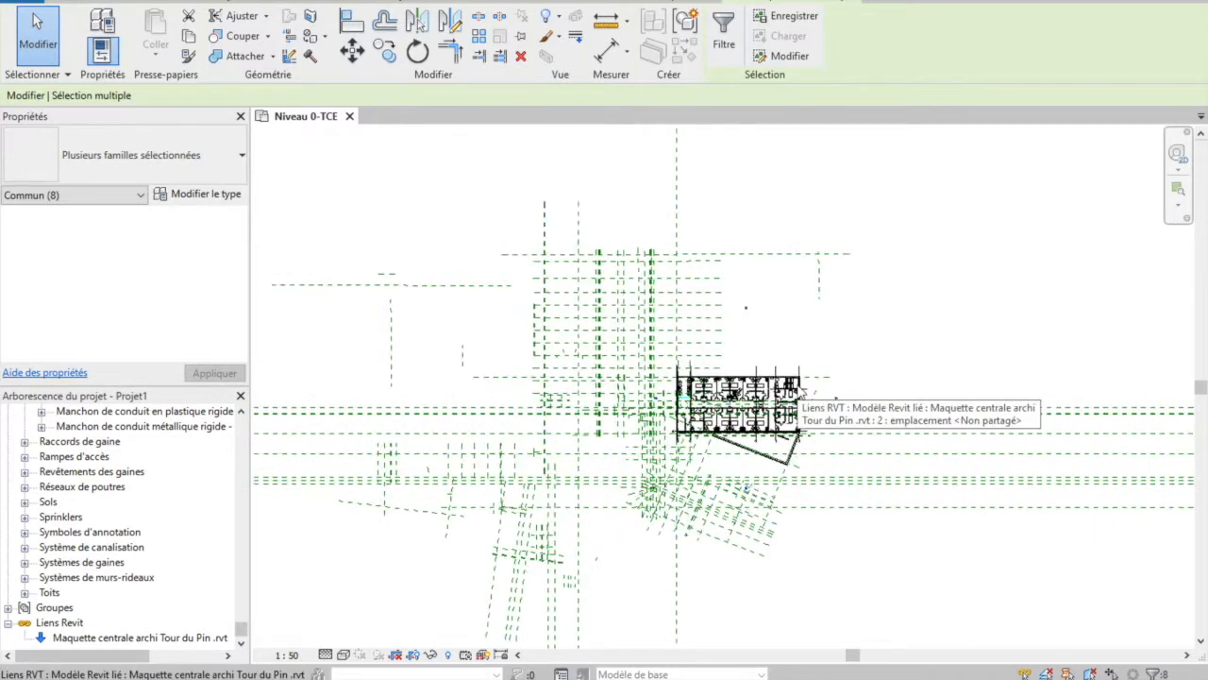
scroll(882, 432, down, 2)
Step: Select the linked architectural model in the plan and examine its extents and position among the elevation markers
click(963, 429)
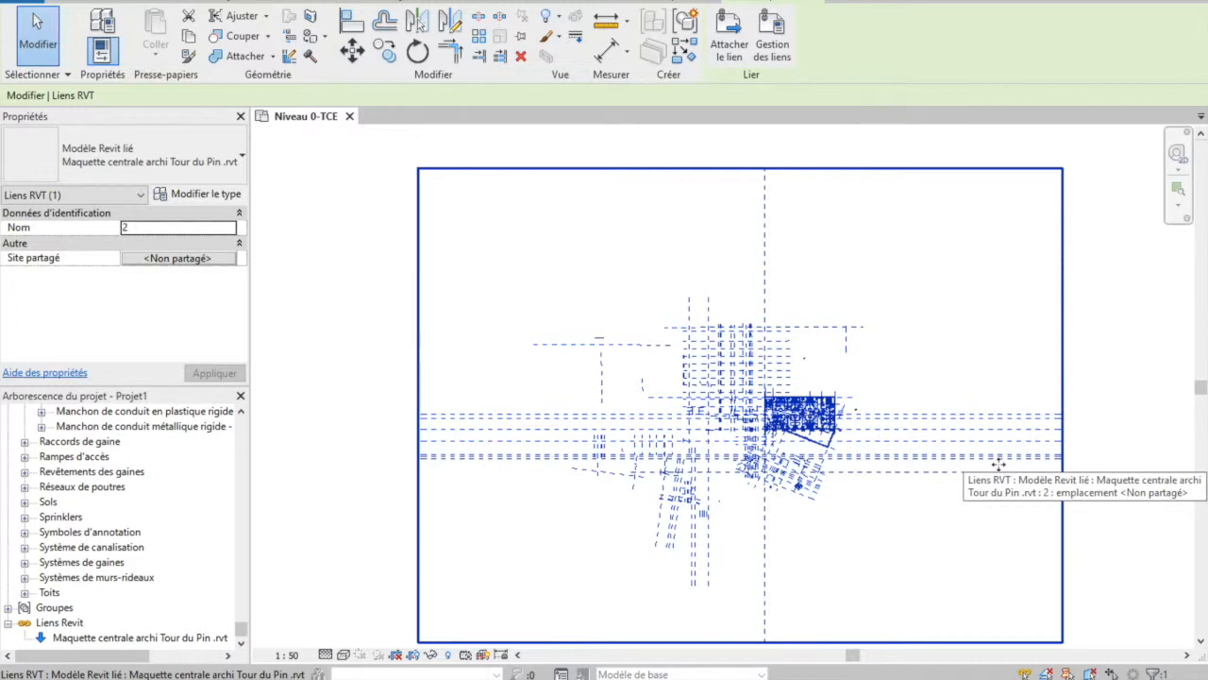
scroll(807, 452, up, 3)
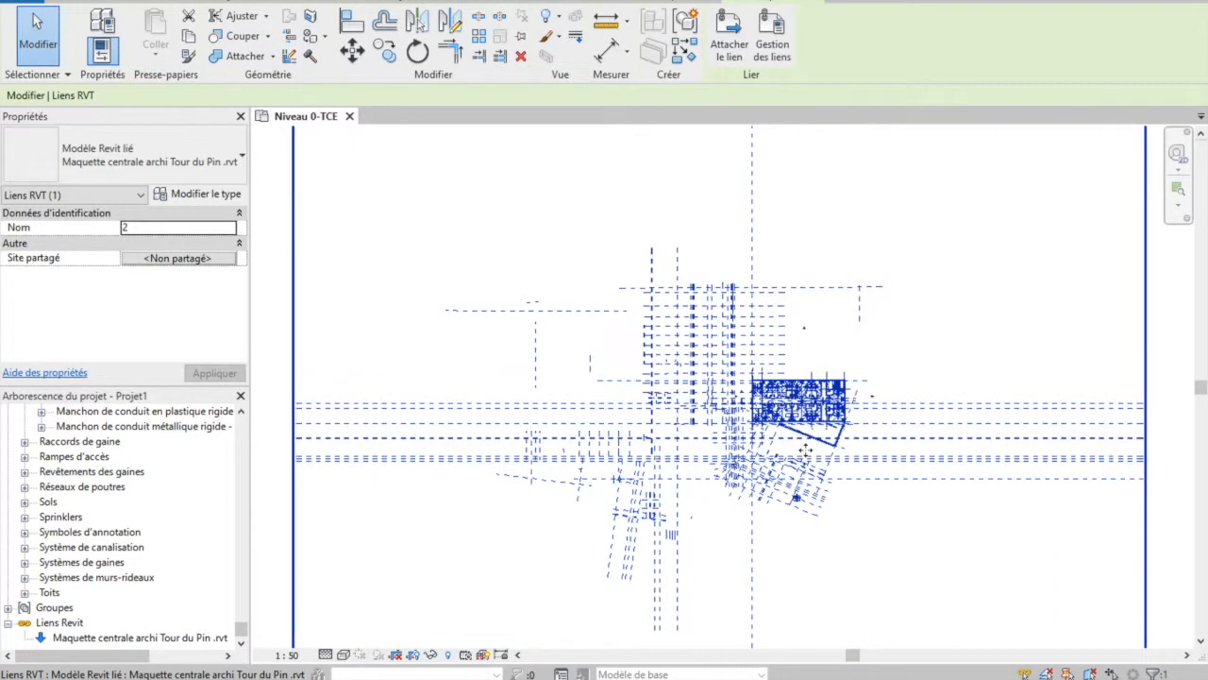
scroll(807, 457, up, 1)
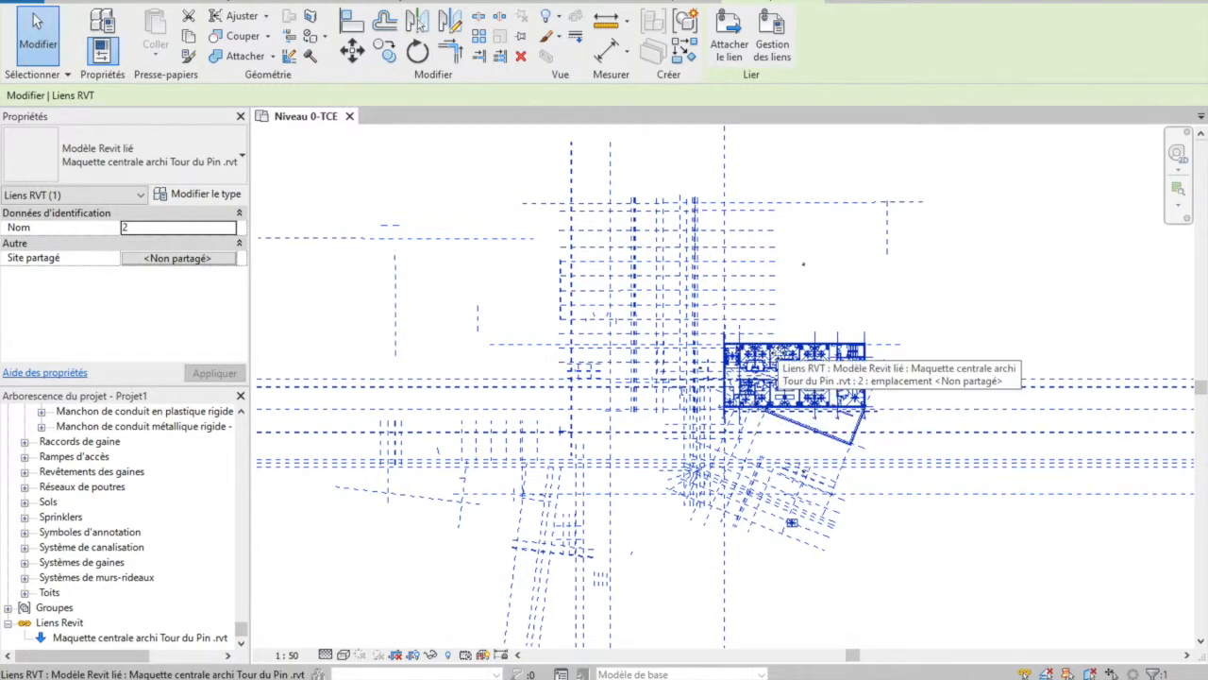
click(882, 288)
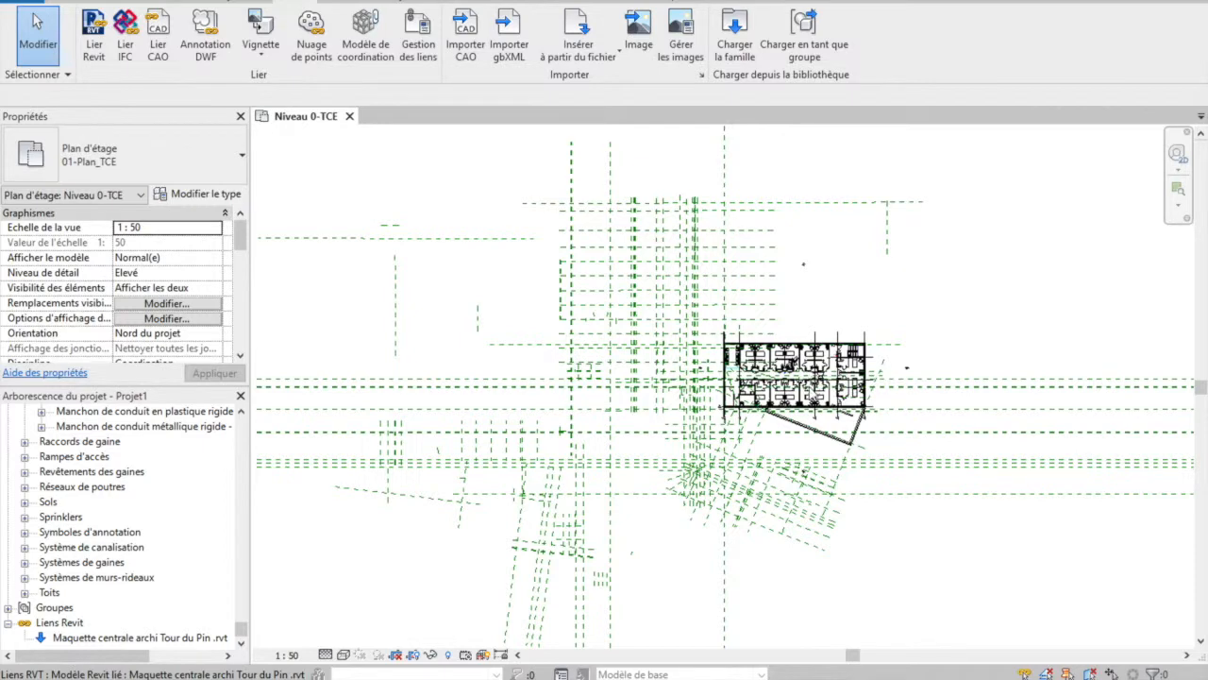
scroll(727, 366, up, 5)
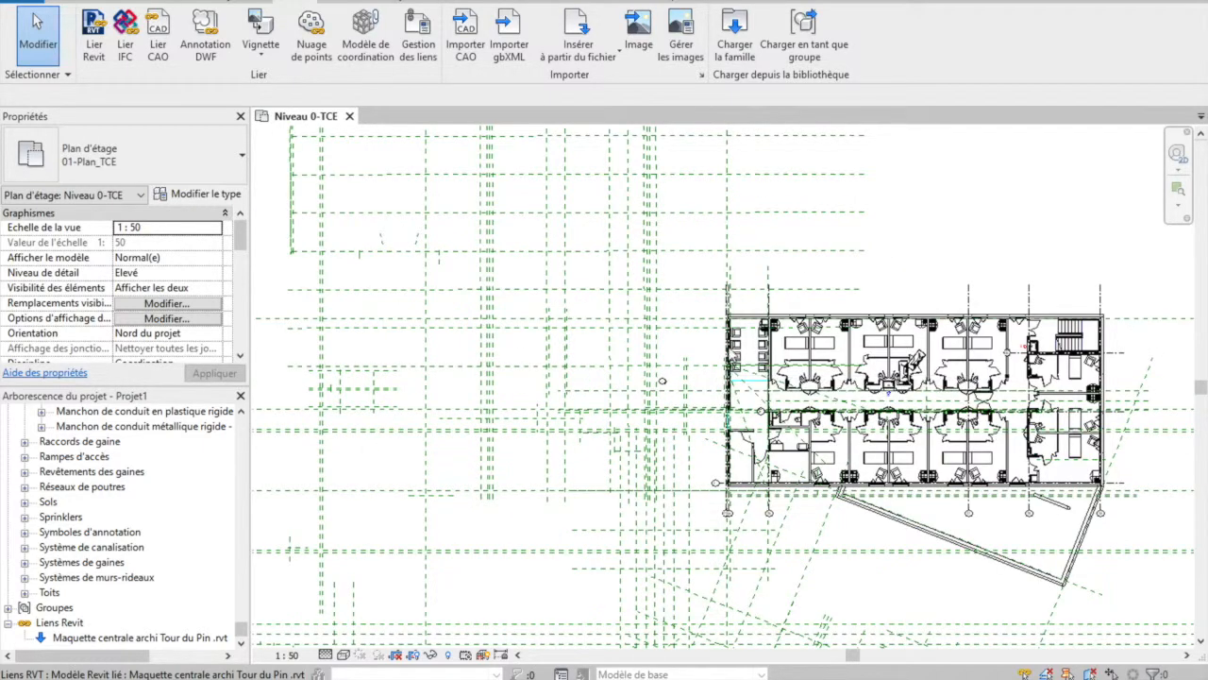
click(745, 322)
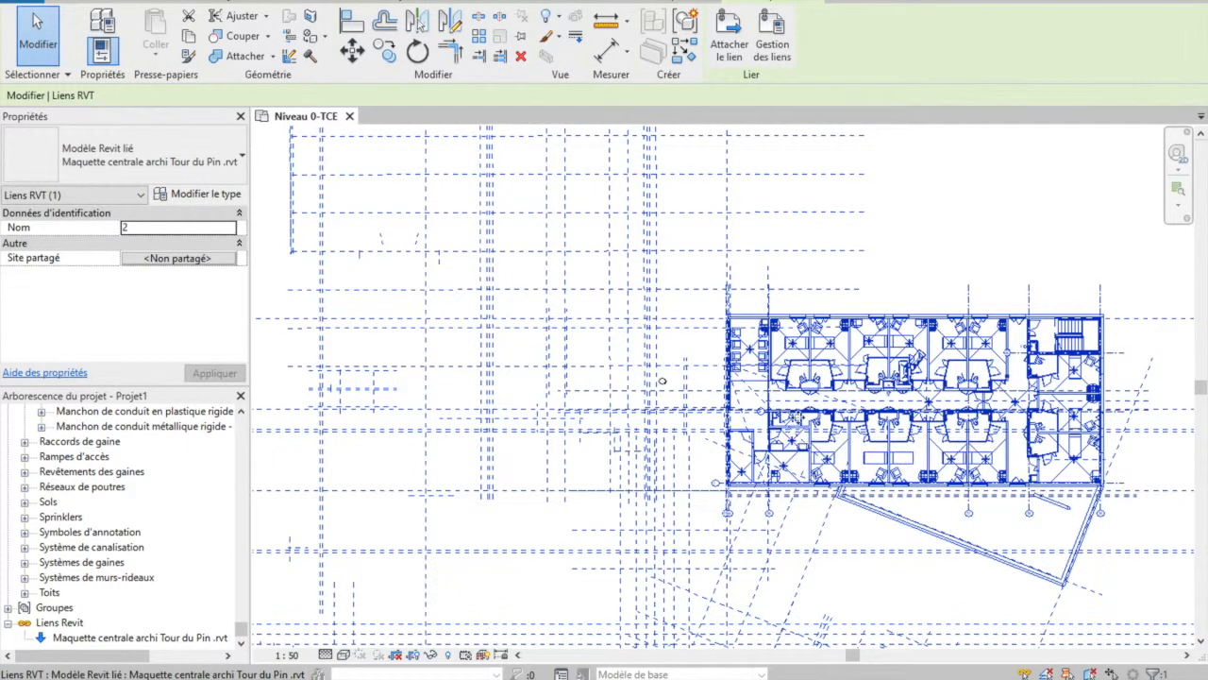
scroll(793, 378, down, 2)
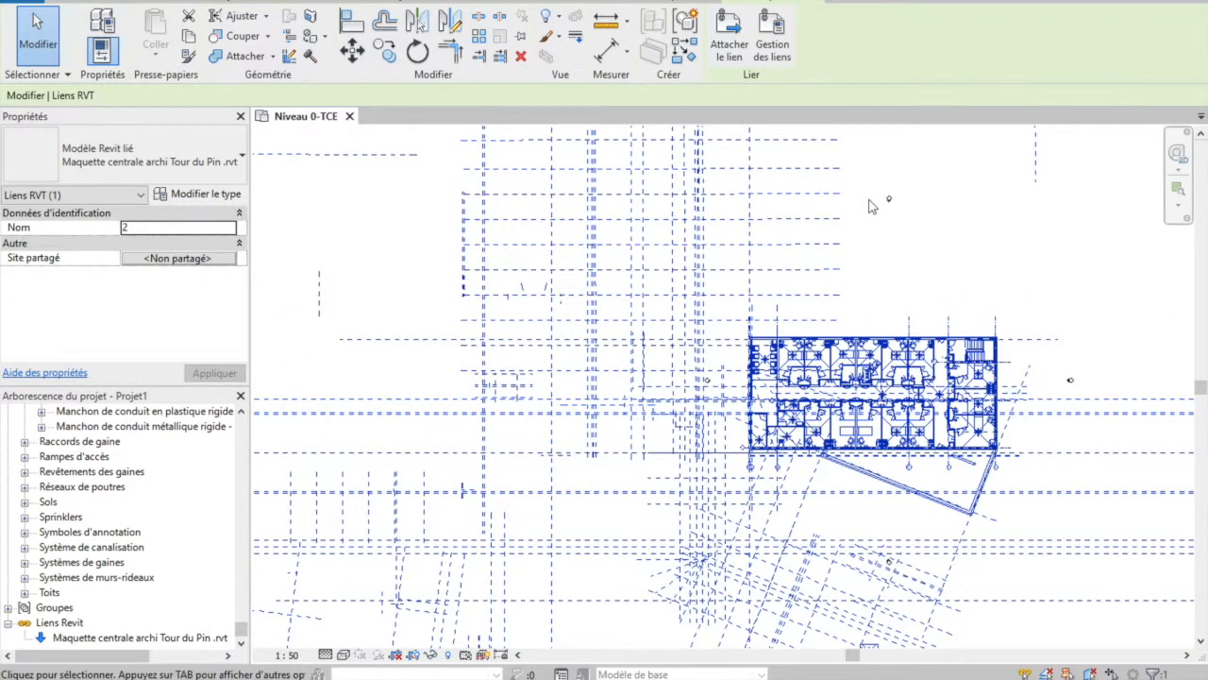
Step: Open the Arriere-TCE elevation from its marker above the building and compare the project levels with the linked model's levels
click(883, 206)
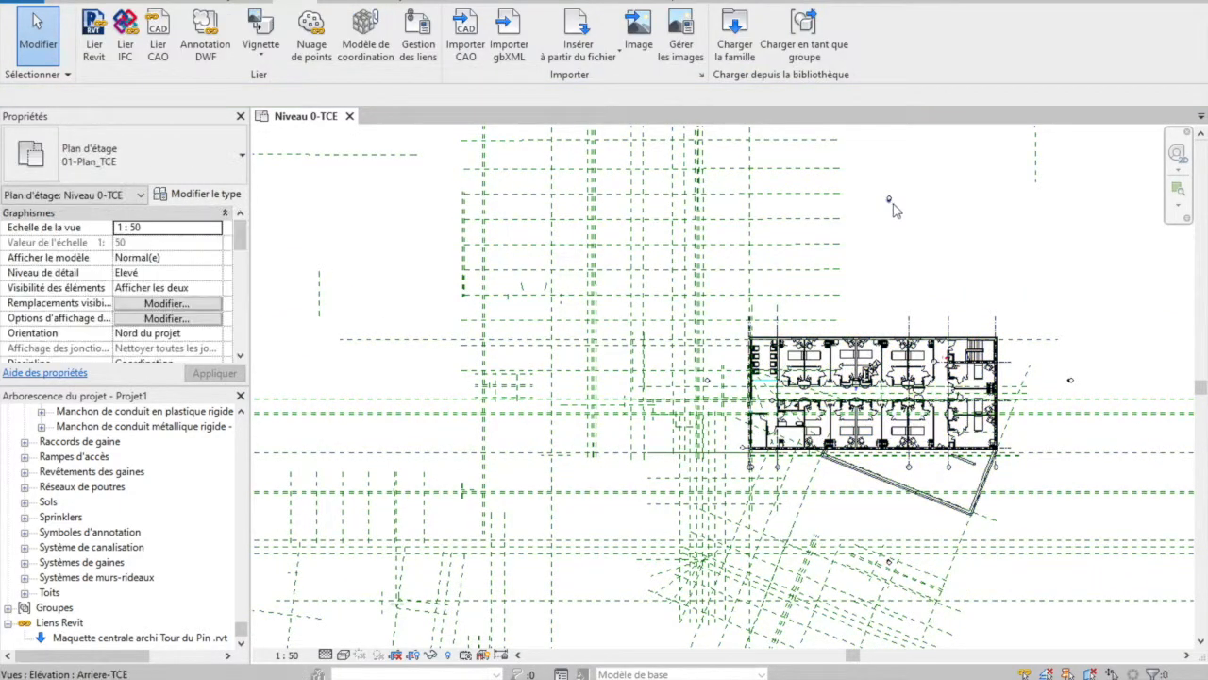
scroll(889, 206, up, 1)
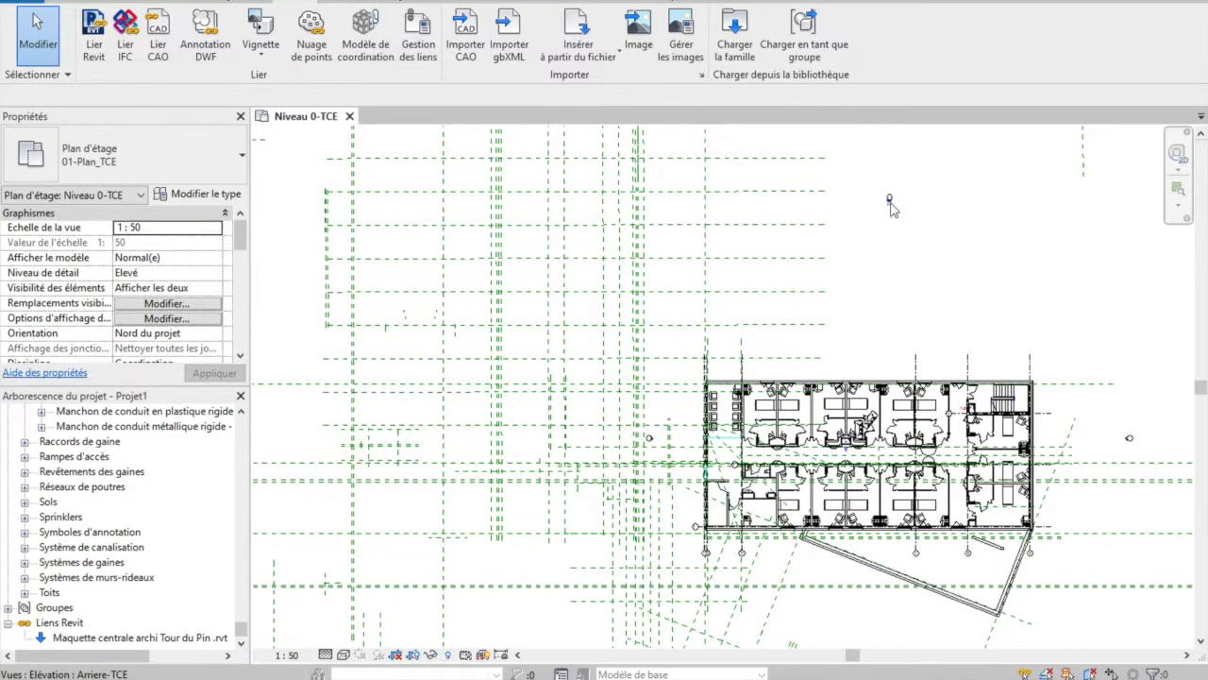
click(889, 204)
double_click(890, 202)
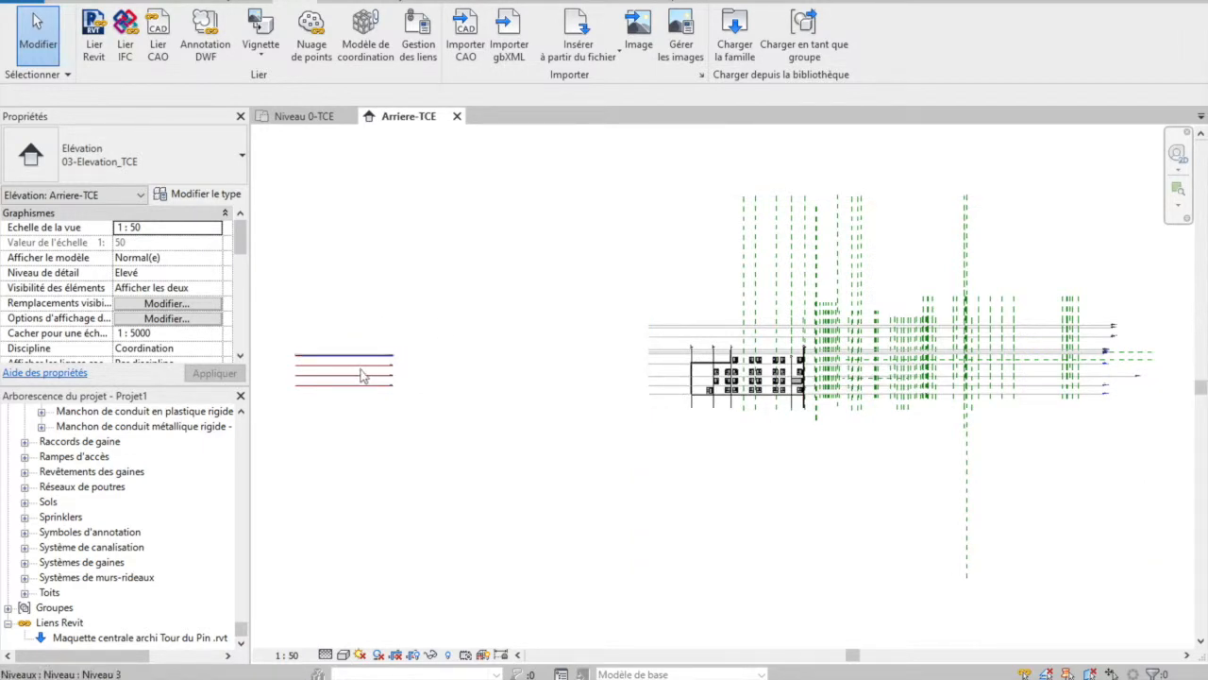
scroll(366, 371, up, 5)
scroll(394, 344, down, 2)
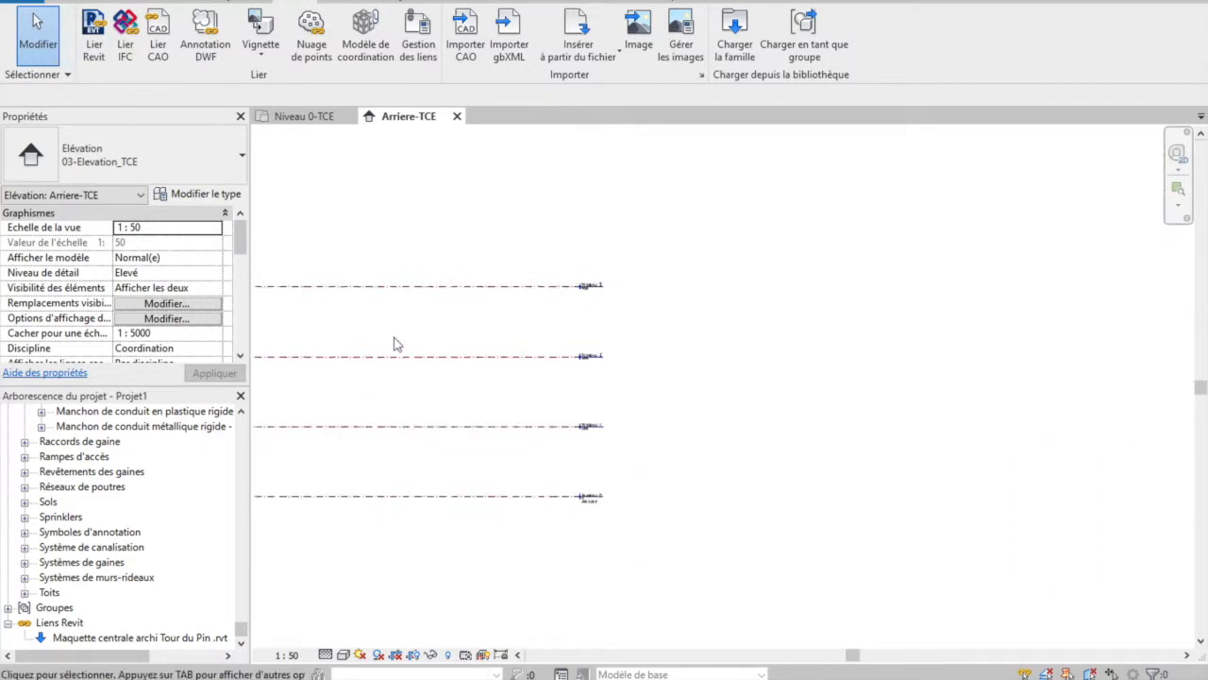
scroll(393, 346, down, 3)
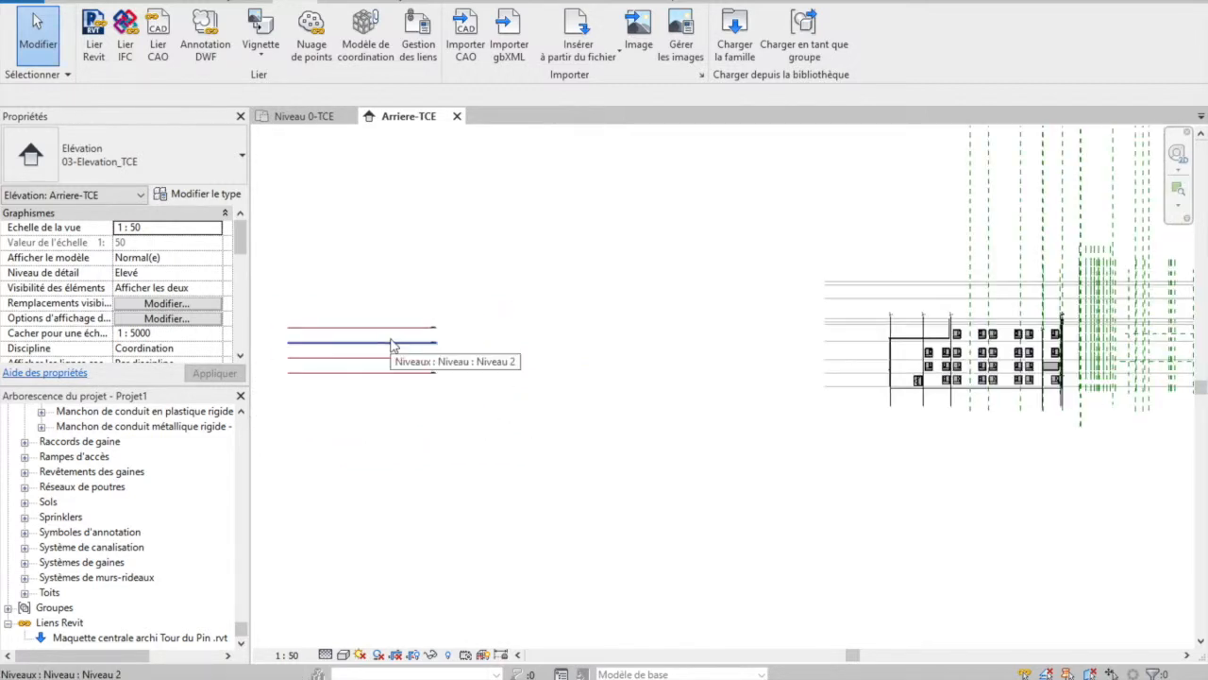
scroll(394, 345, down, 1)
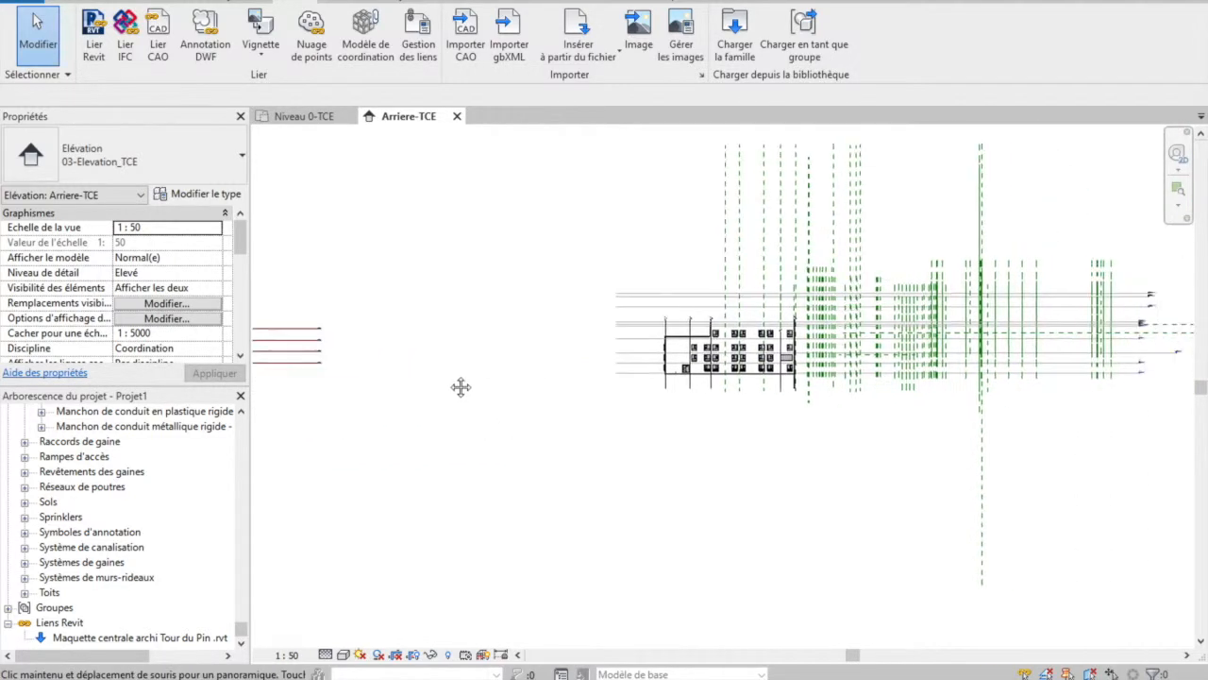